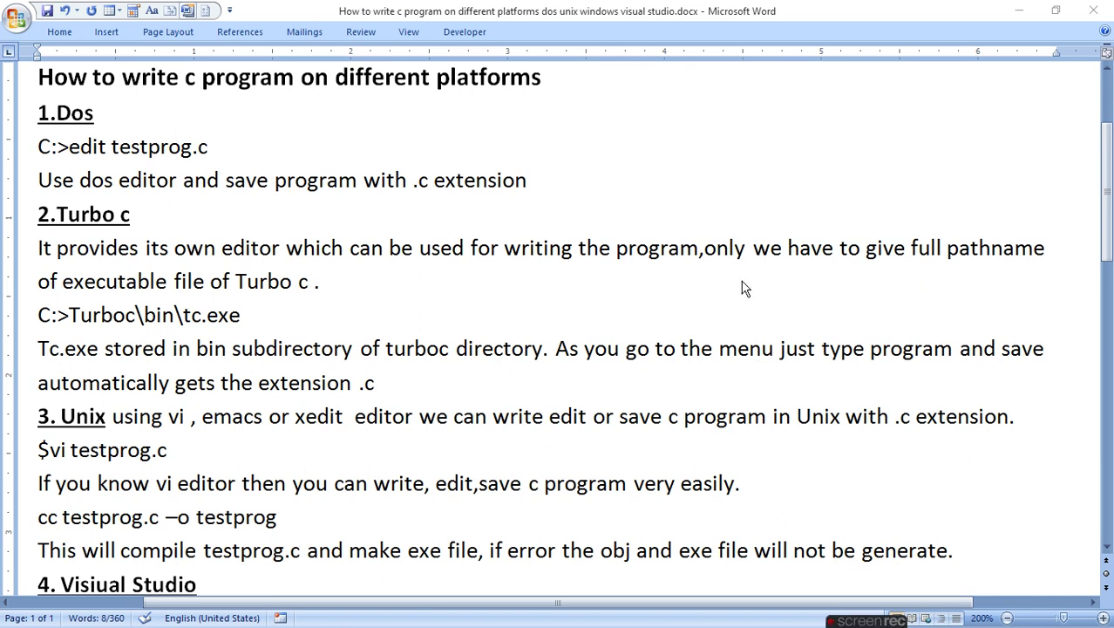
# - Scroll the Word notes down to the Types Of Errors syntax-error example program
pyautogui.moveTo(1111, 203); pyautogui.dragTo(1111, 319)
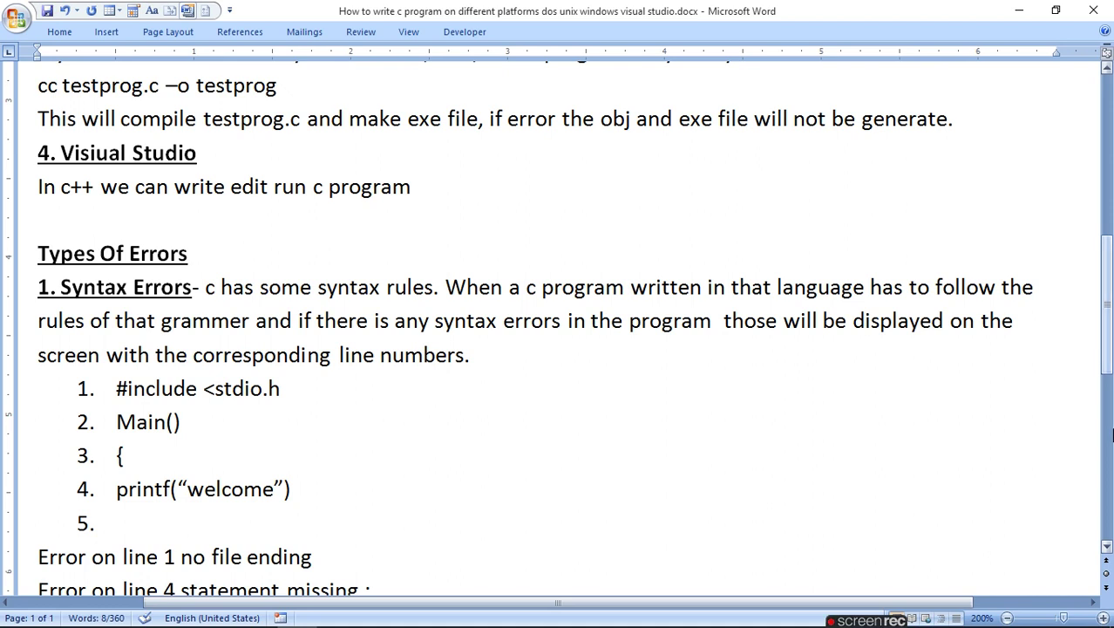
# - Scroll further to the line 5 missing-brace error and the Linker Error explanation
pyautogui.scroll(-1, 1111, 338)
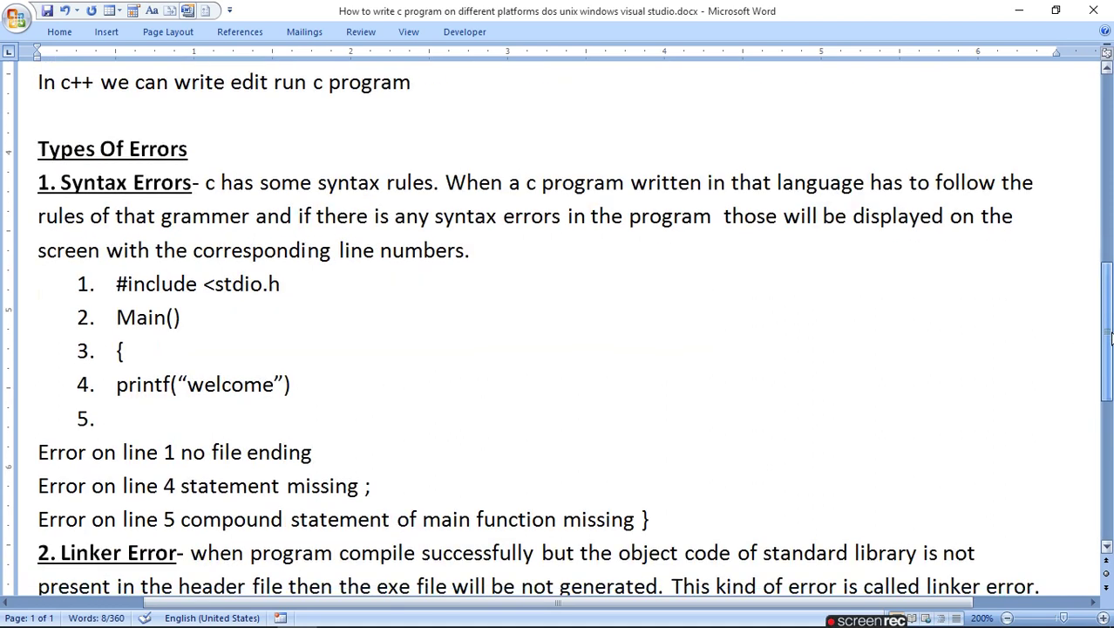
pyautogui.scroll(-1, 1111, 338)
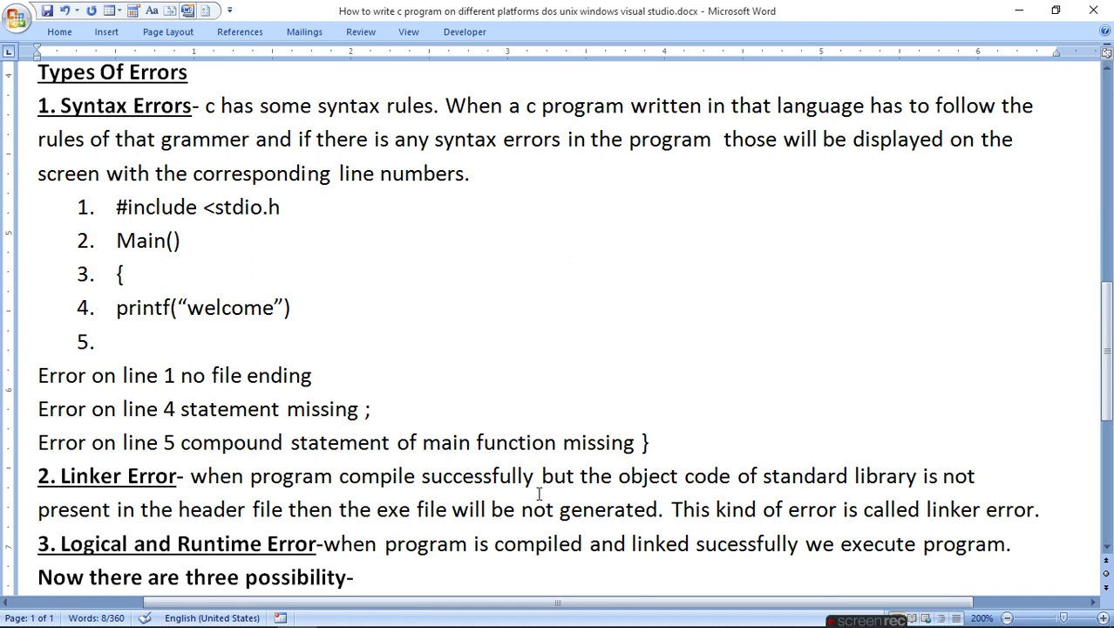
# - Scroll to the end of the notes, showing the three execution outcomes and the Debugging paragraph
pyautogui.moveTo(1109, 353); pyautogui.dragTo(1110, 425)
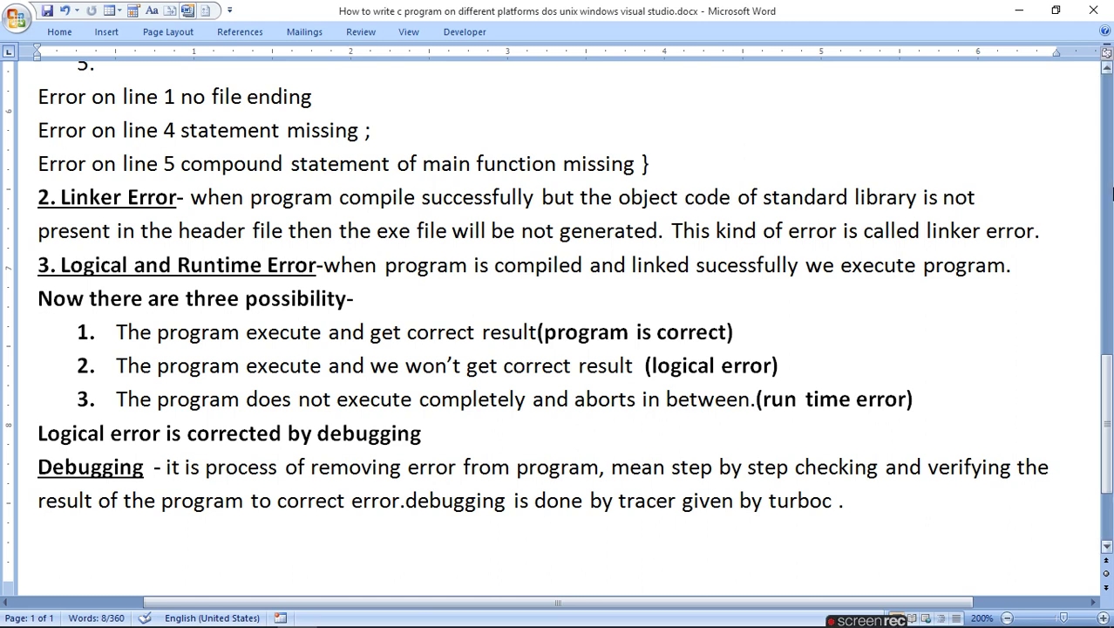
# - Page the Word notes up and back down, then switch to the Turbo C++ DOSBox window
pyautogui.click(1105, 193)
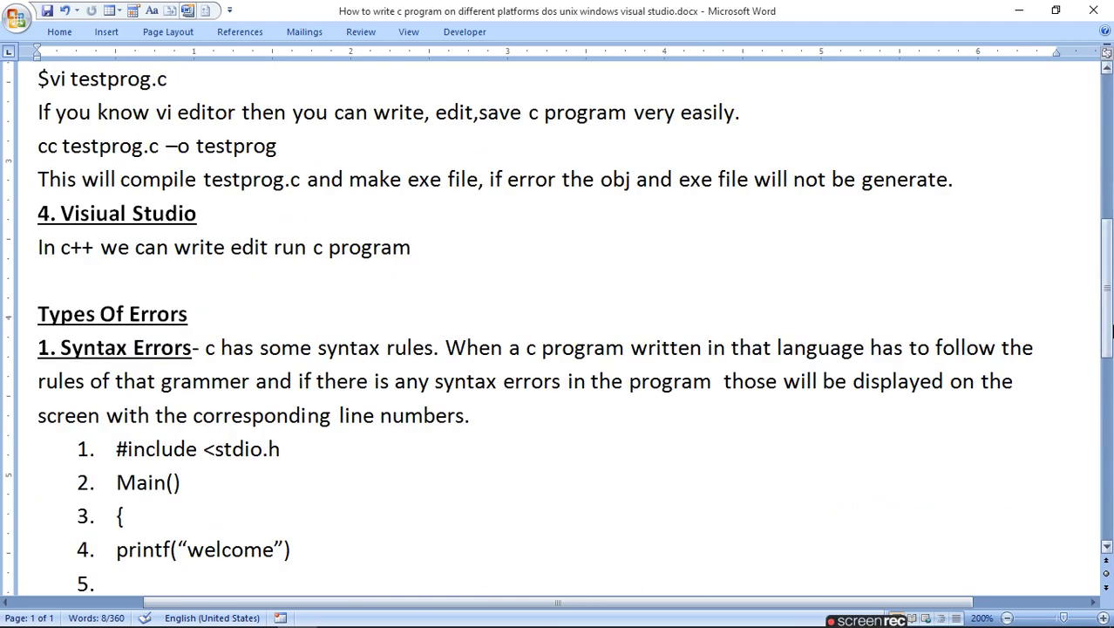
pyautogui.click(1109, 442)
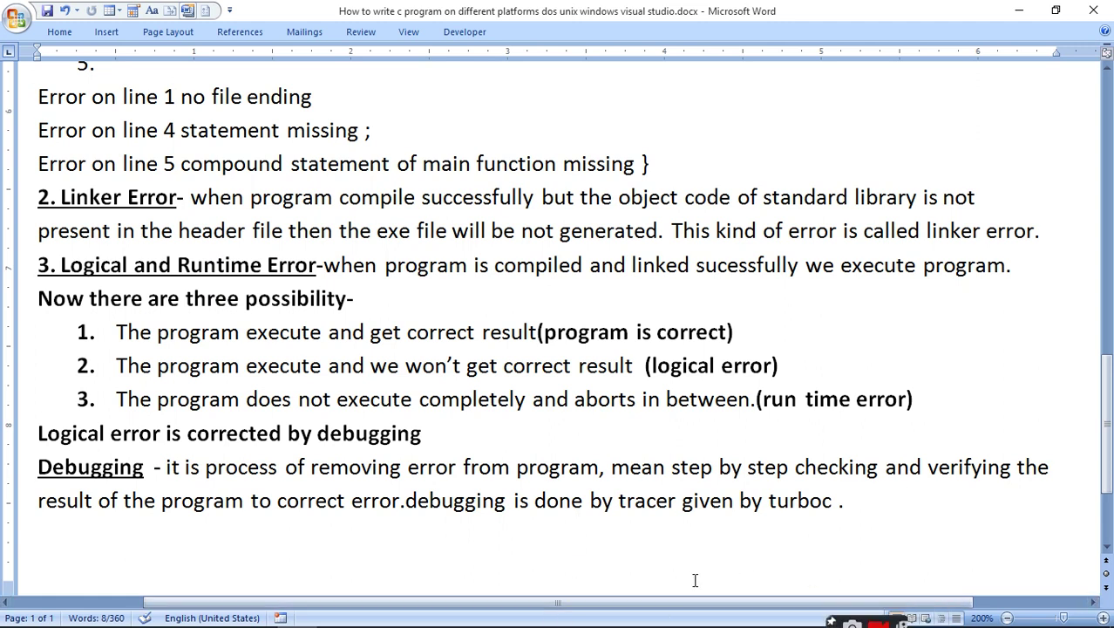
pyautogui.moveTo(883, 615)
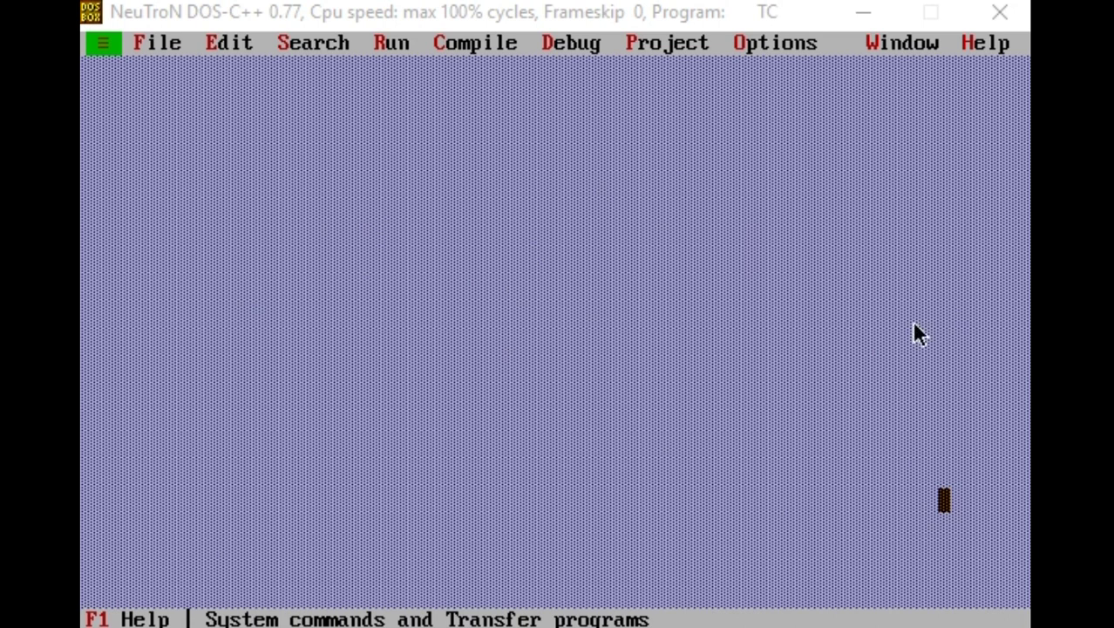
# - Create a new empty source file, NONAME00.CPP, from the File menu
pyautogui.click(144, 48)
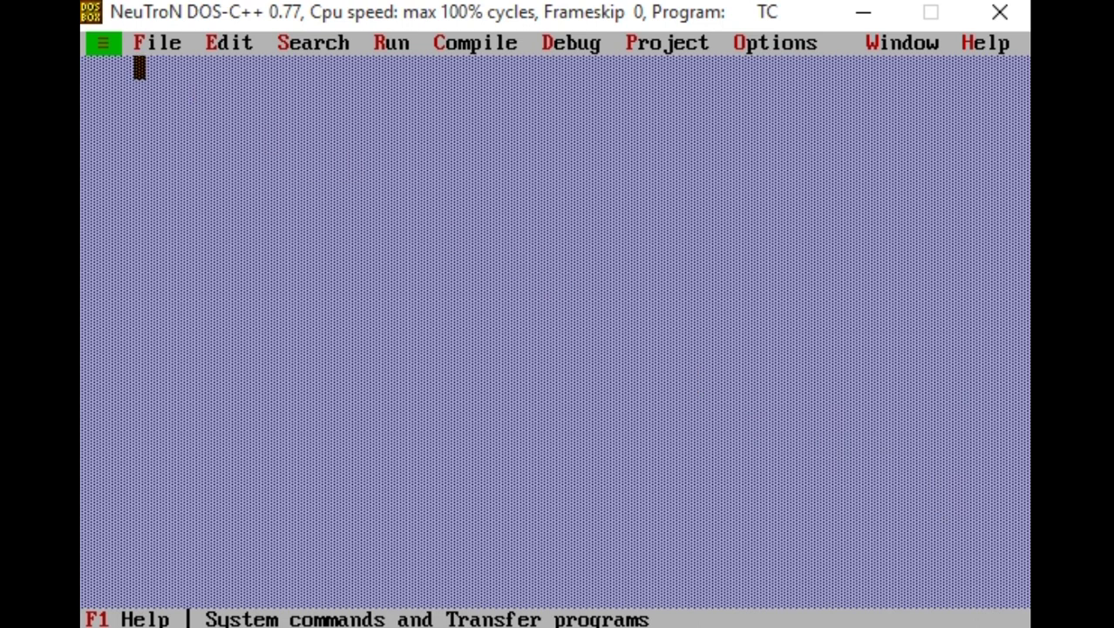
pyautogui.click(140, 41)
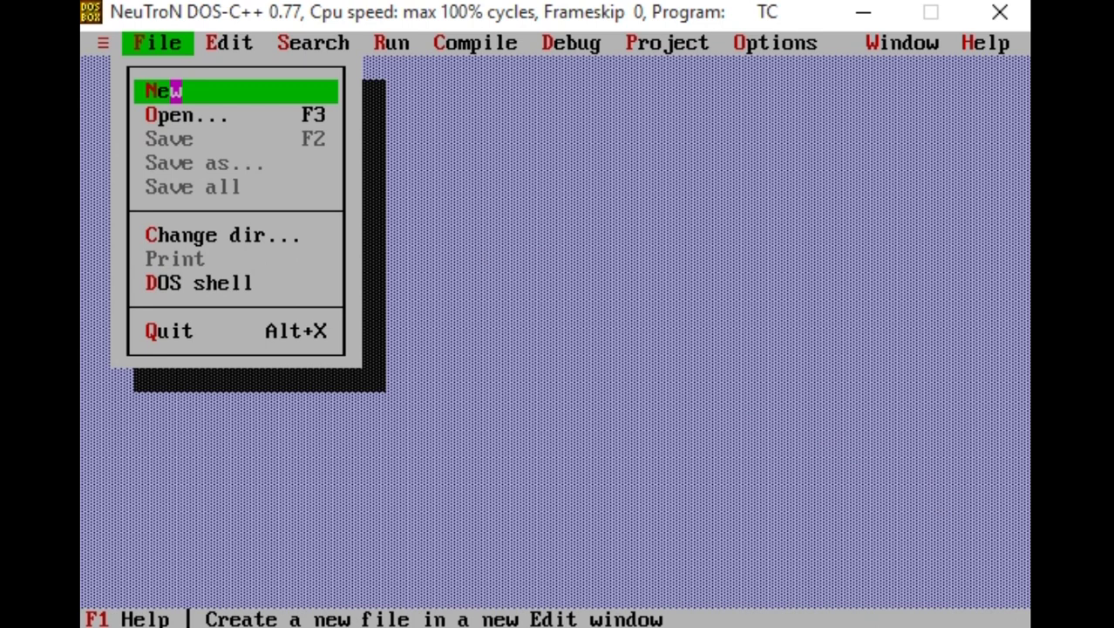
pyautogui.click(177, 90)
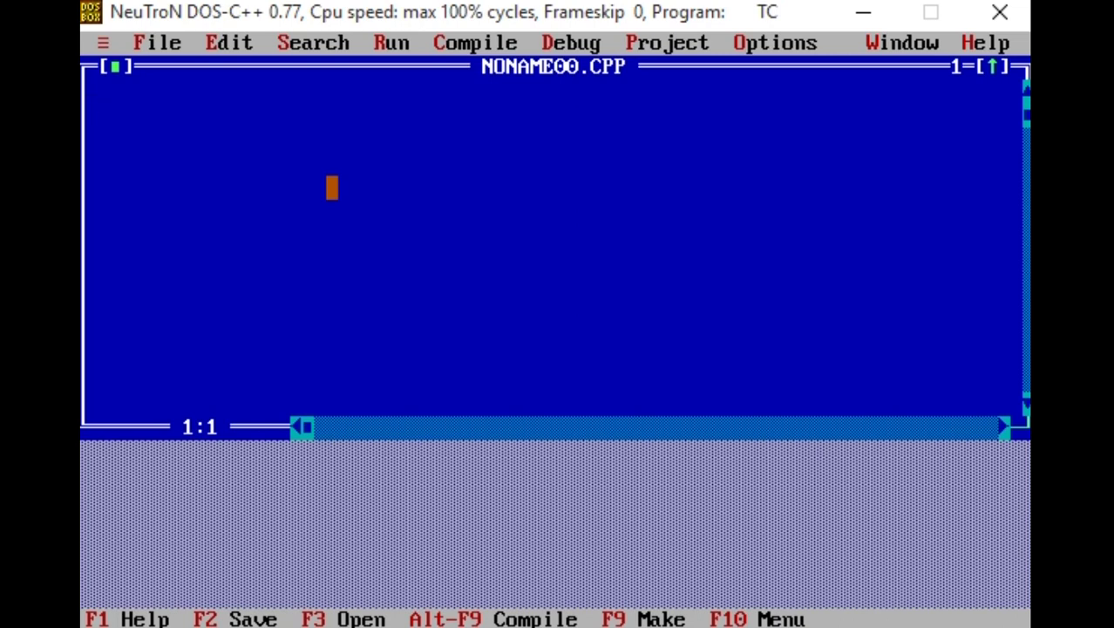
# - Enter #include<stdio.h on line 1, deliberately leaving off the closing angle bracket
pyautogui.write('#')
pyautogui.write('include')
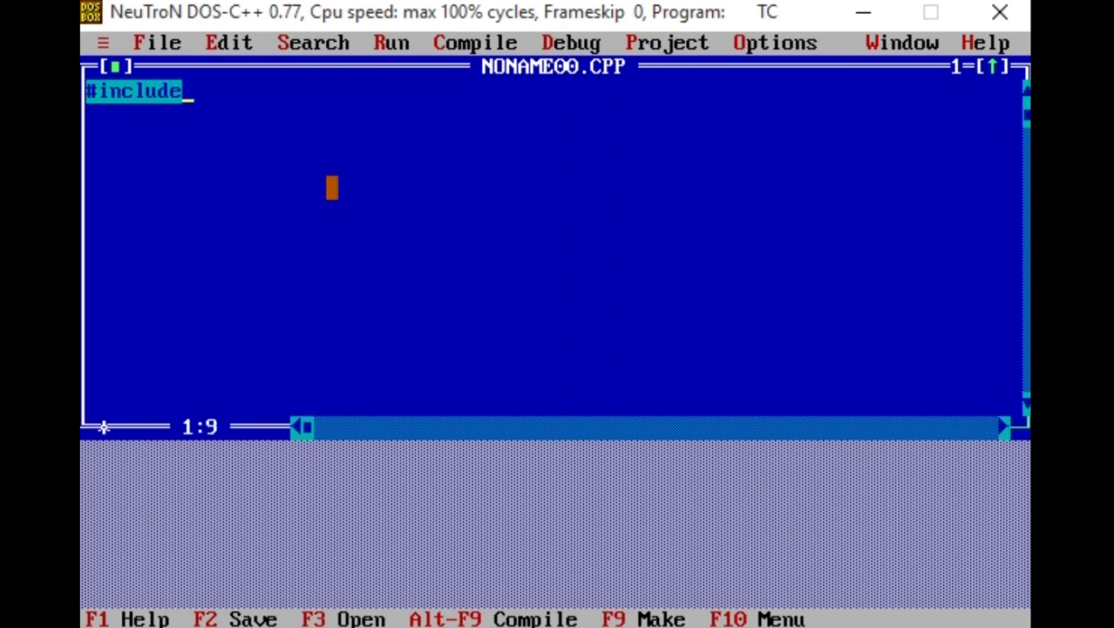
pyautogui.write('<stdio')
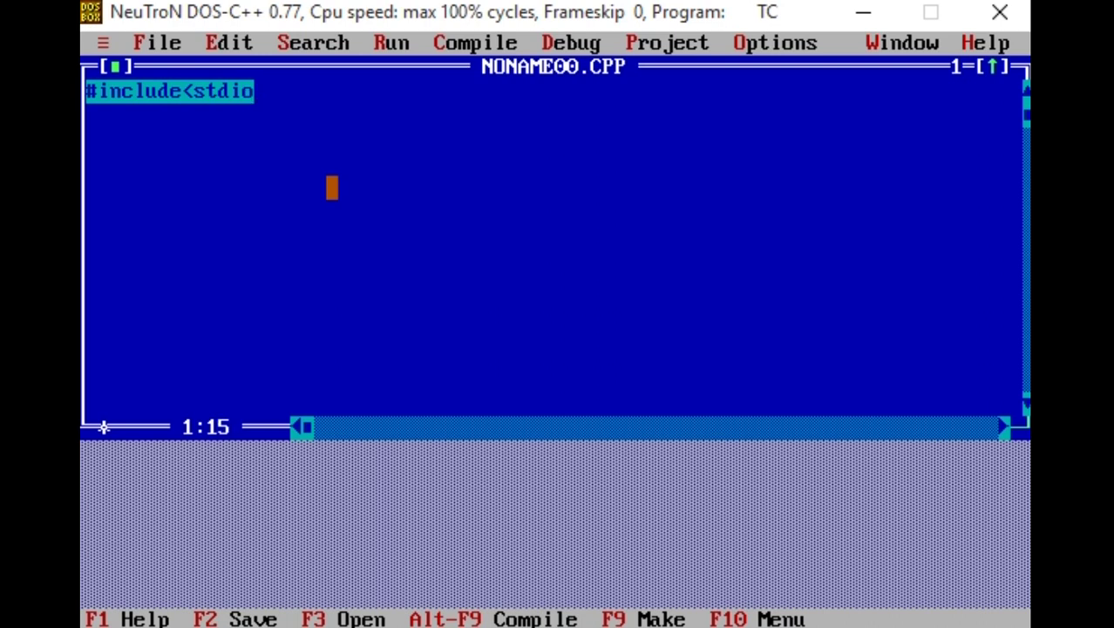
pyautogui.write('.h')
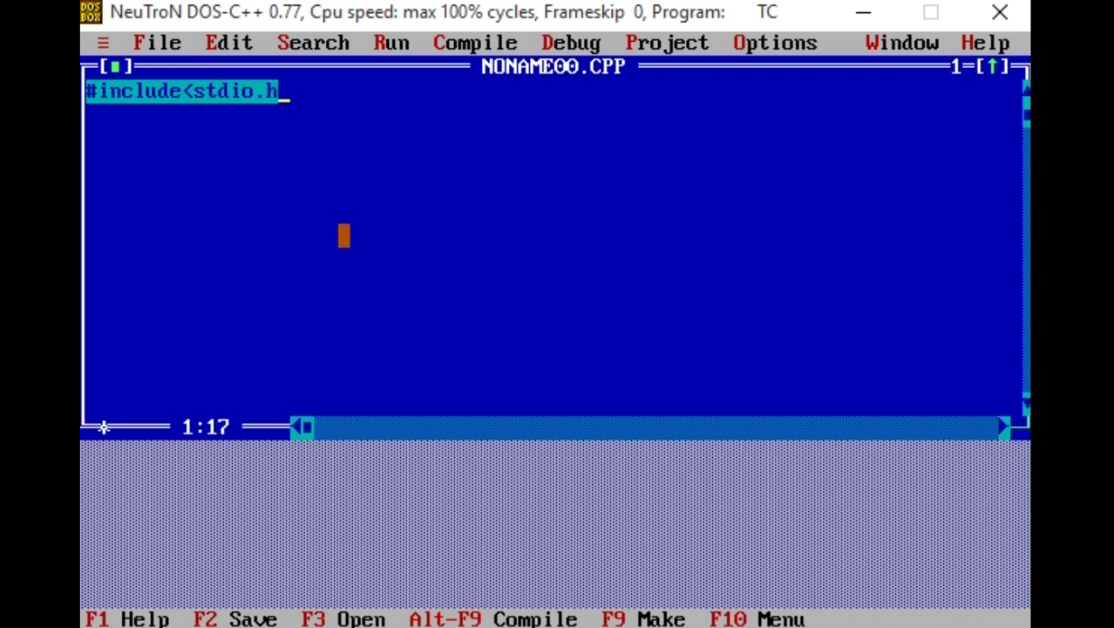
pyautogui.write('>')
pyautogui.press('BackSpace')
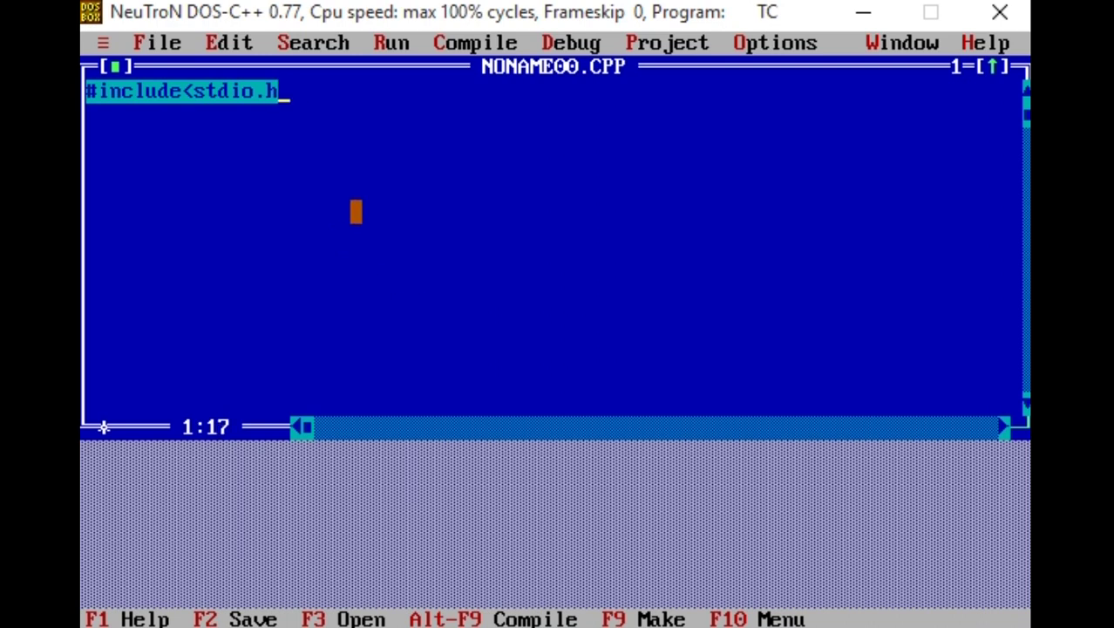
# - Compile and run the file, producing the 'No file name ending' error on line 1
pyautogui.click(390, 43)
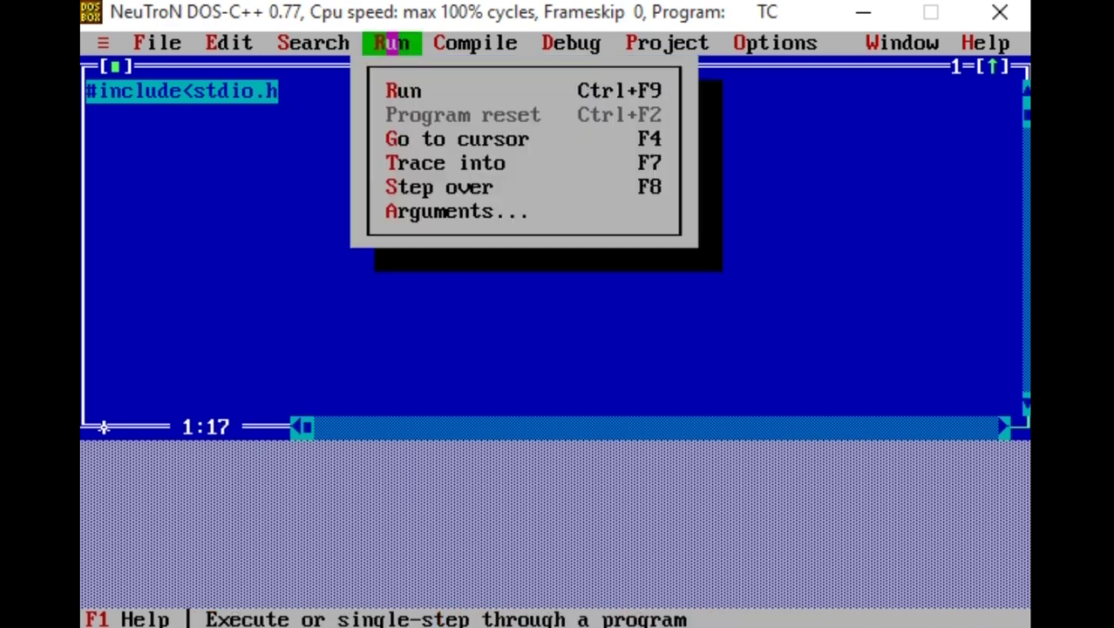
pyautogui.click(415, 90)
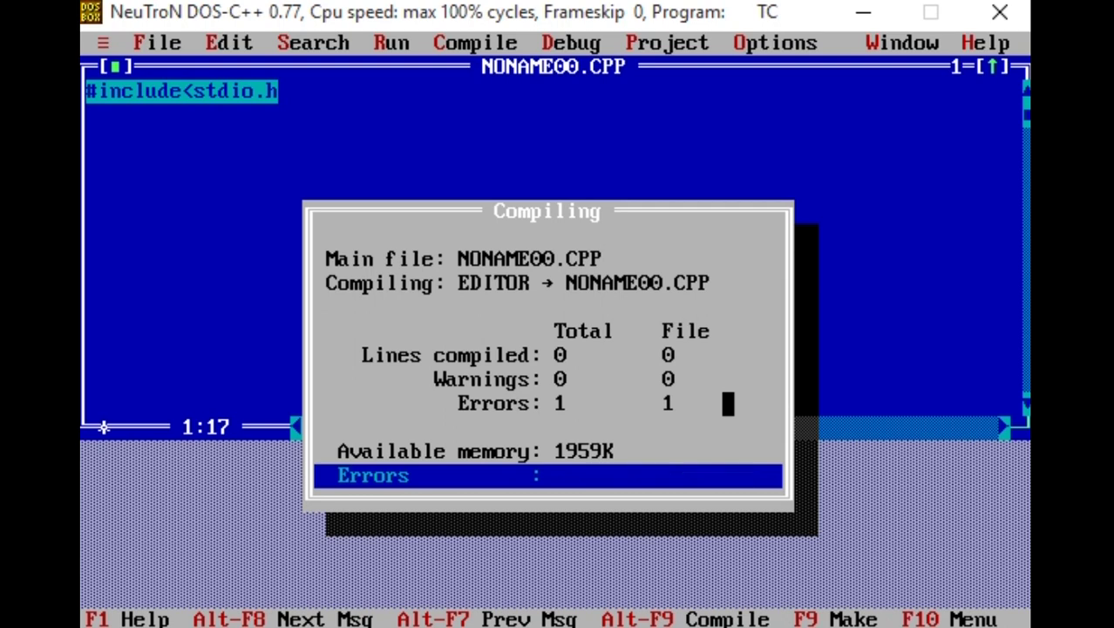
pyautogui.click(728, 403)
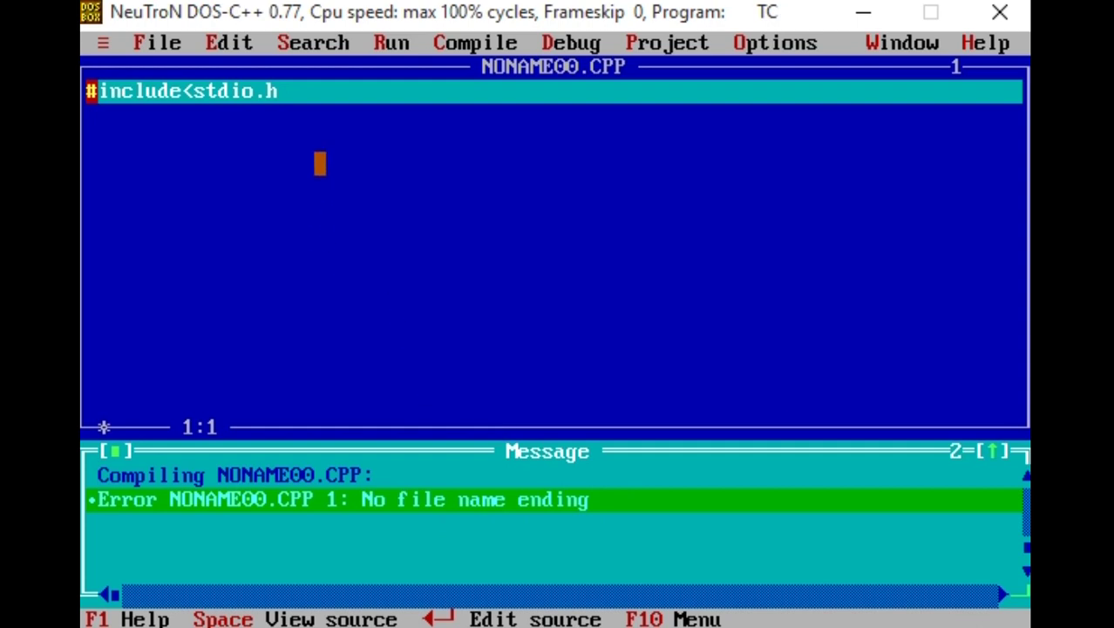
# - Complete the include with '>' and add lines main(), {, and printf("welcome")
pyautogui.click(319, 116)
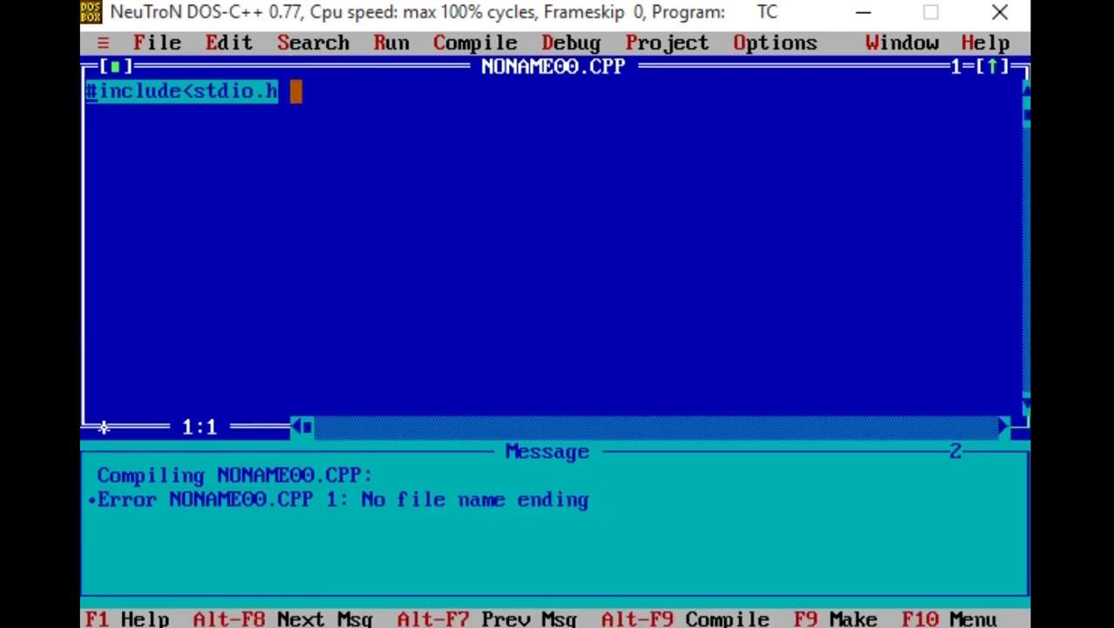
pyautogui.click(283, 90)
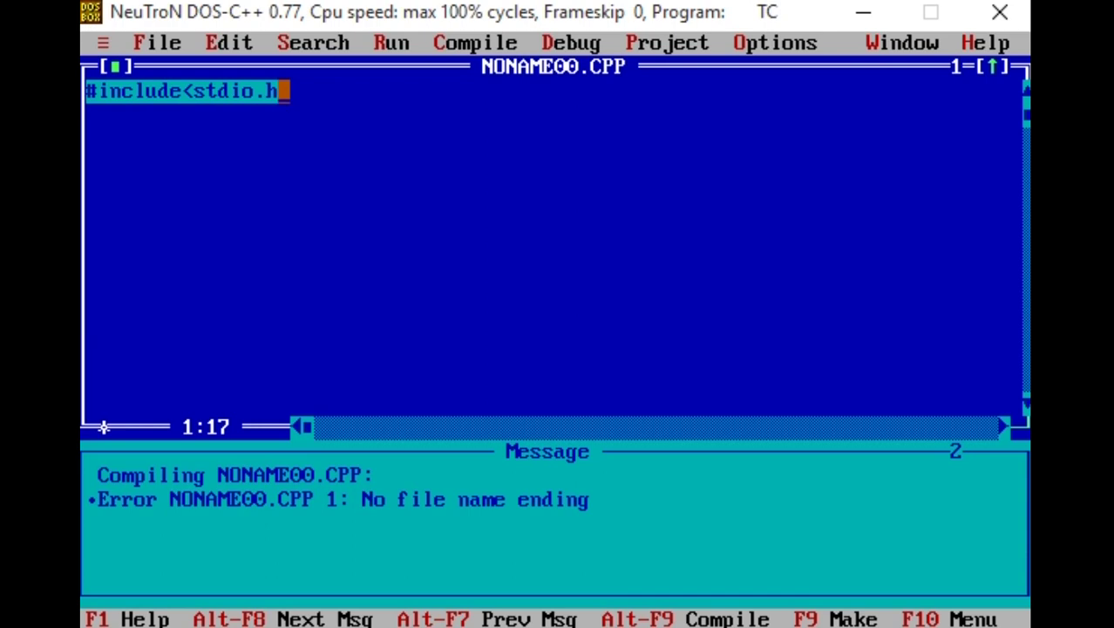
pyautogui.write('>')
pyautogui.press('Return')
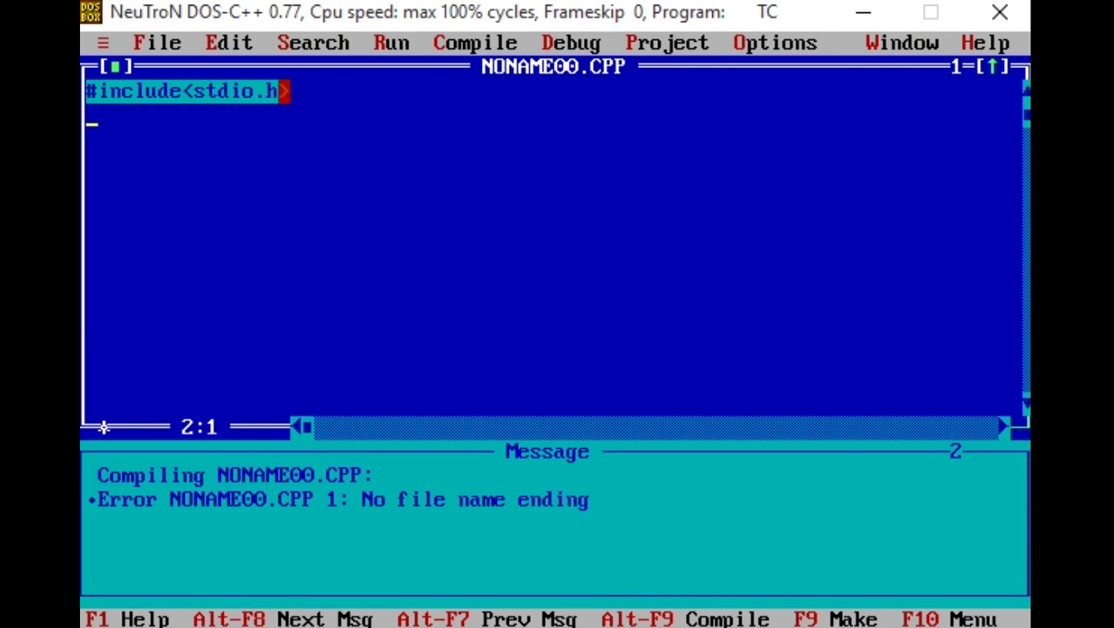
pyautogui.write('main')
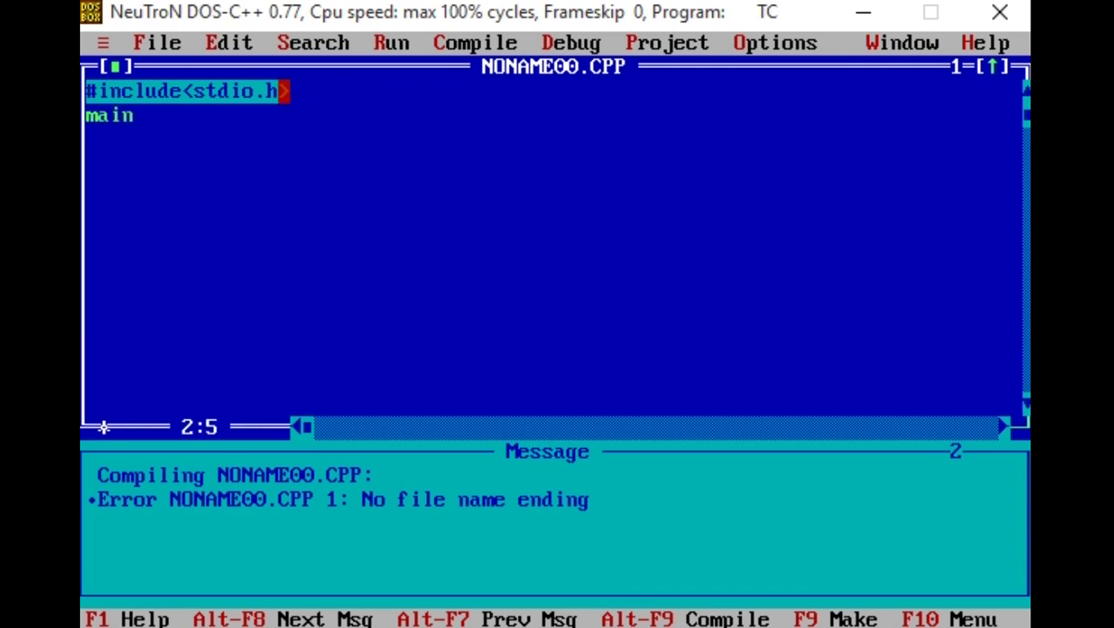
pyautogui.write('()')
pyautogui.press('Return')
pyautogui.write('{')
pyautogui.press('Return')
pyautogui.write('printf(')
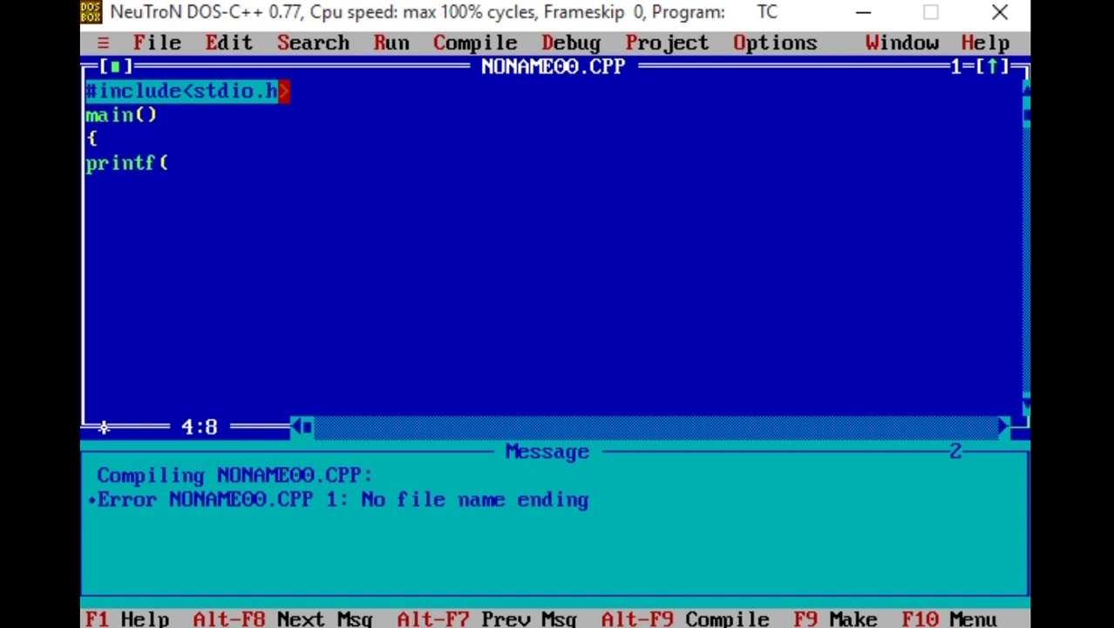
pyautogui.write('"welcome')
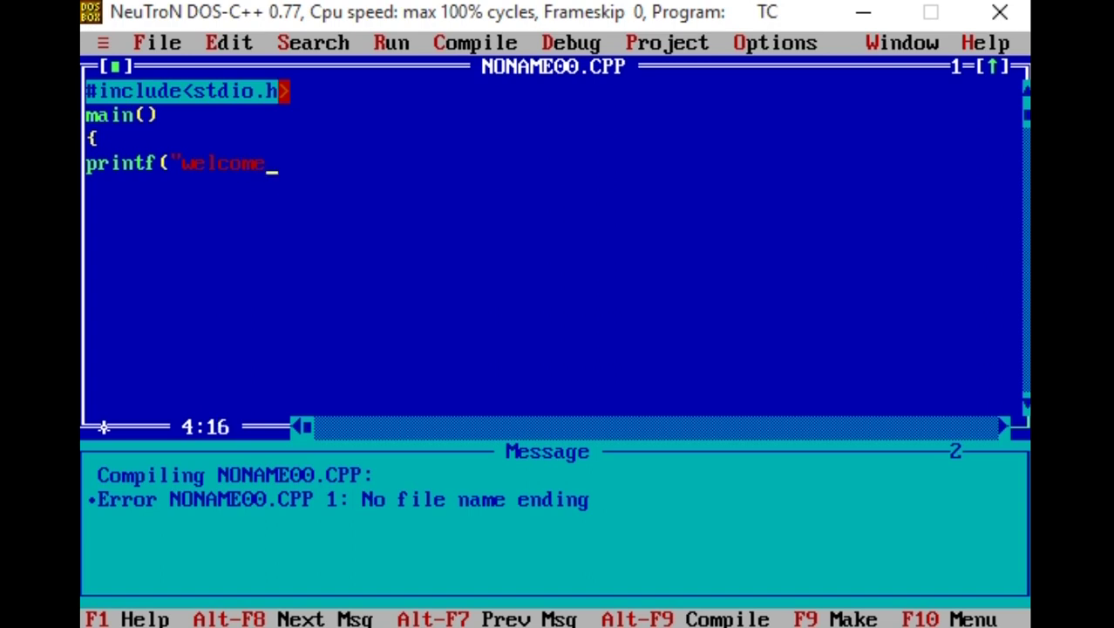
pyautogui.write('")')
pyautogui.press('Return')
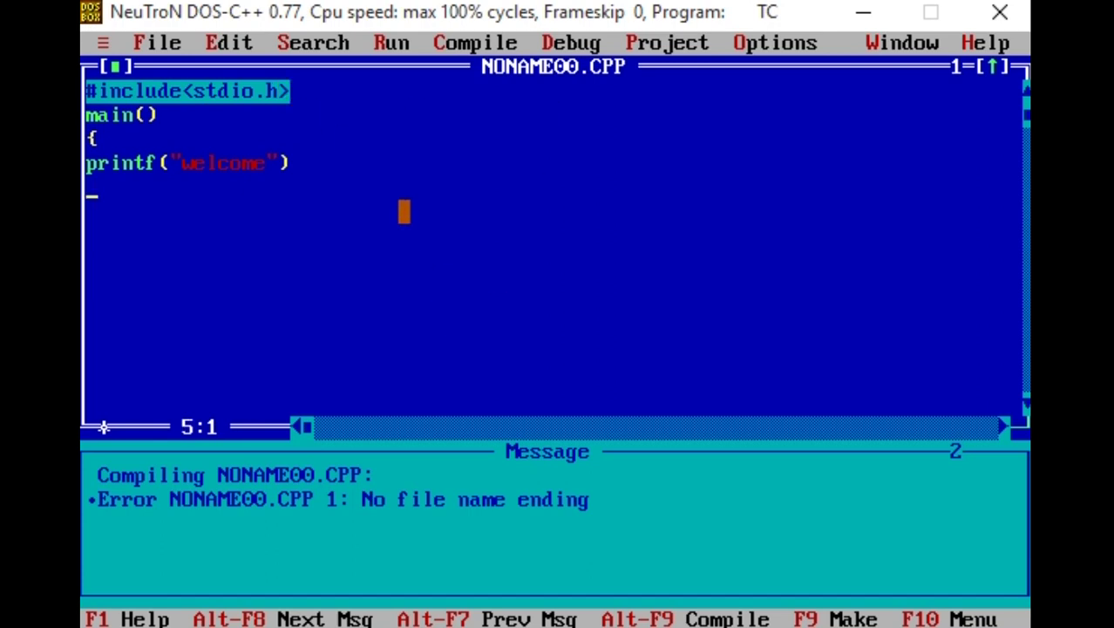
# - Recompile, getting a missing-semicolon error on line 4 and missing-brace error on line 6
pyautogui.hotkey('alt', 'r')
pyautogui.press('Return')
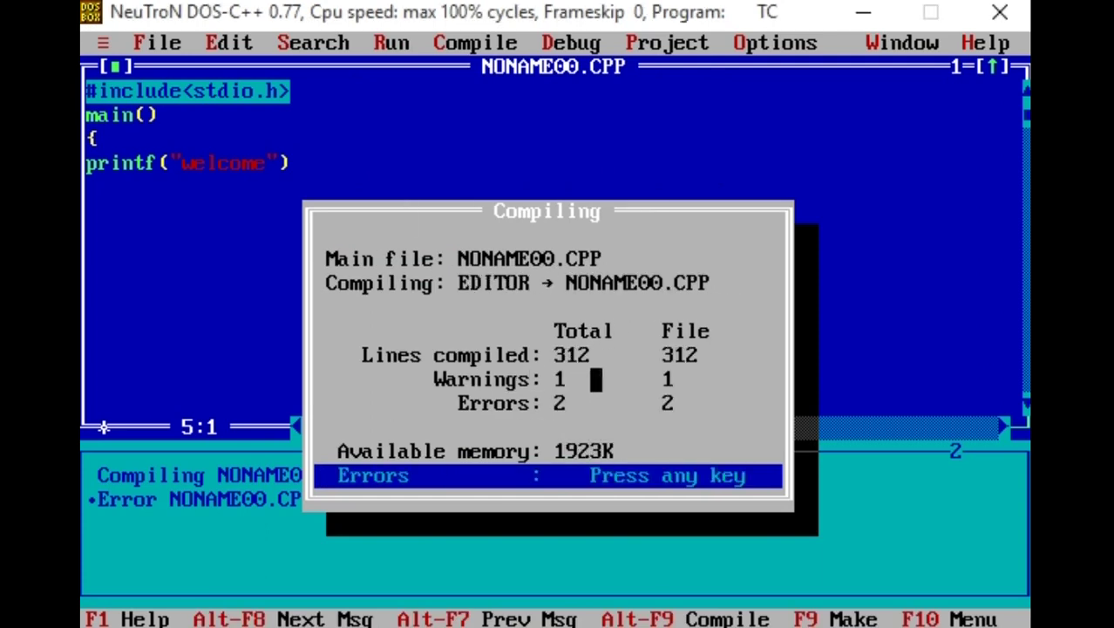
pyautogui.press('Return')
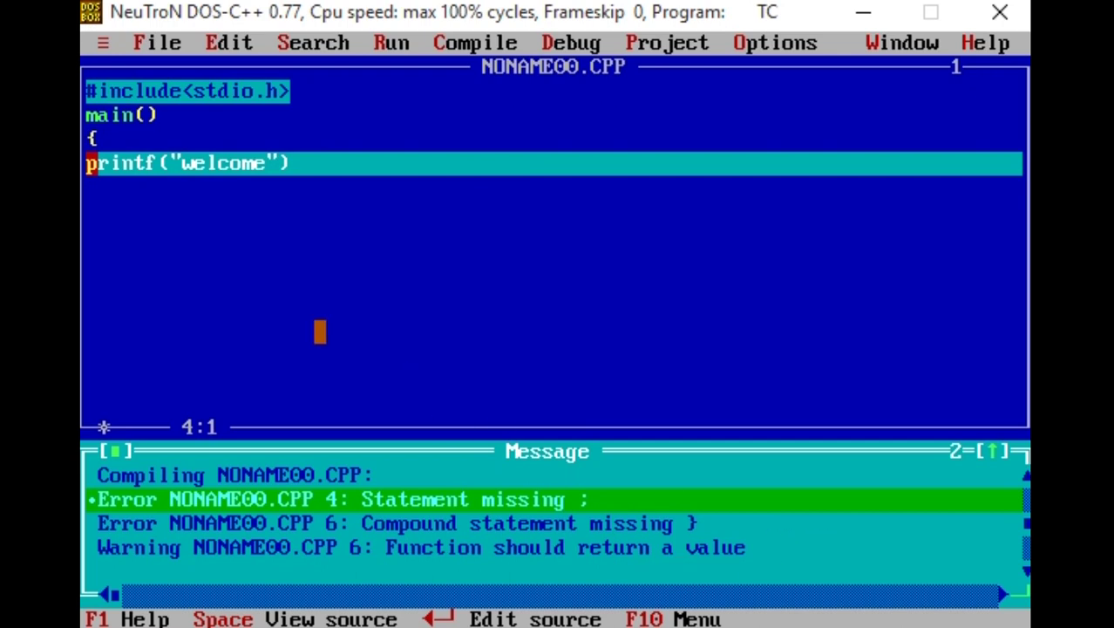
# - Add the semicolon after printf("welcome"), then lines return 0; and a closing brace
pyautogui.click(140, 211)
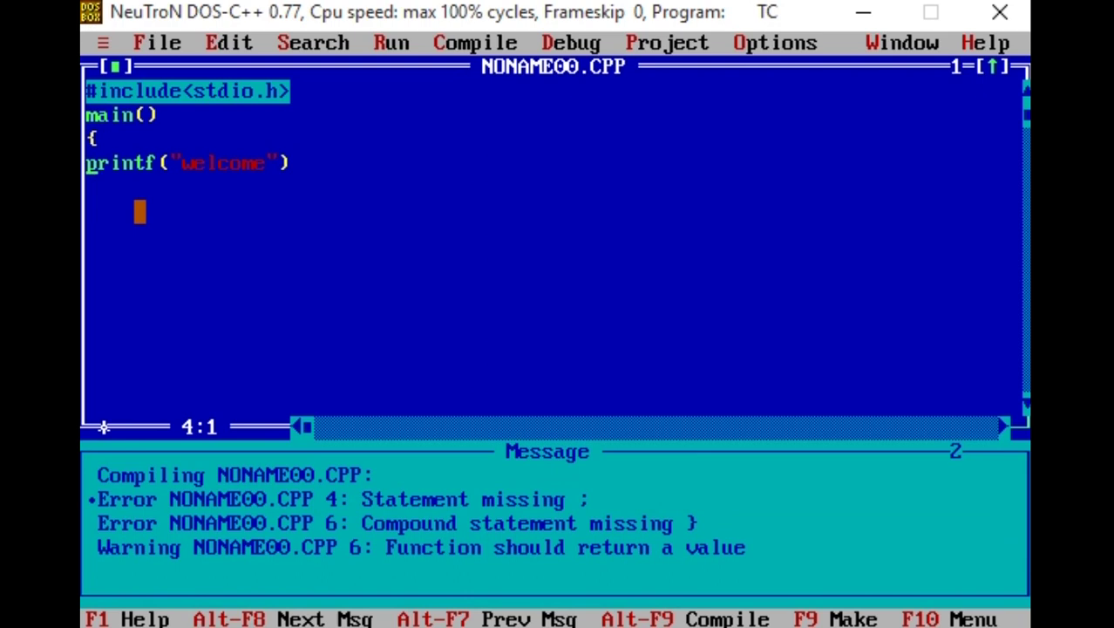
pyautogui.click(332, 164)
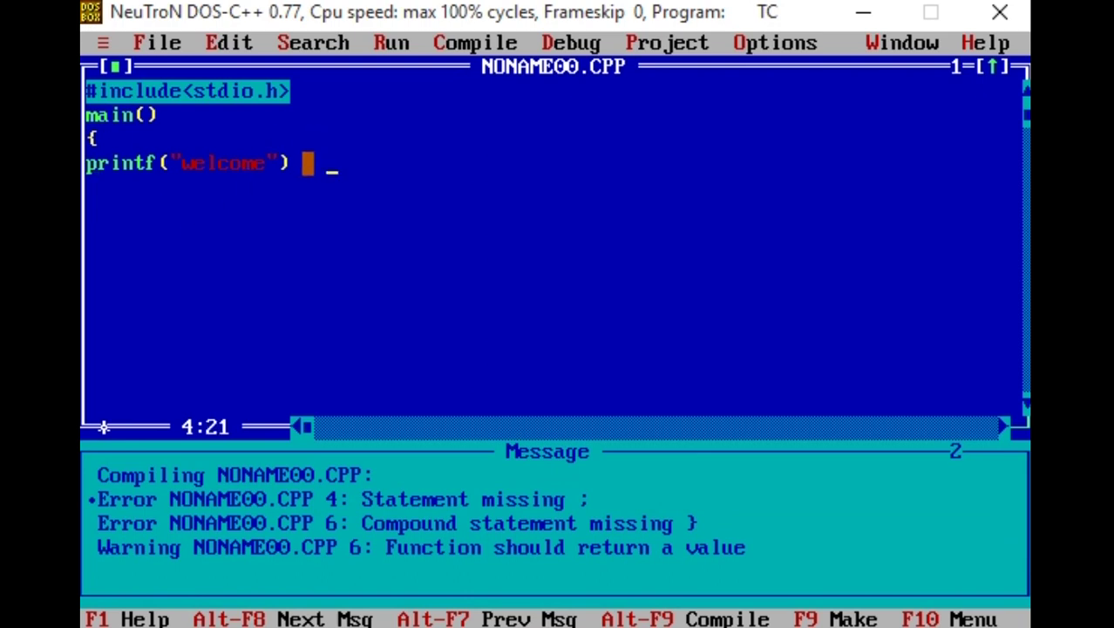
pyautogui.press('Left')
pyautogui.press('Left')
pyautogui.press('Left')
pyautogui.write(';')
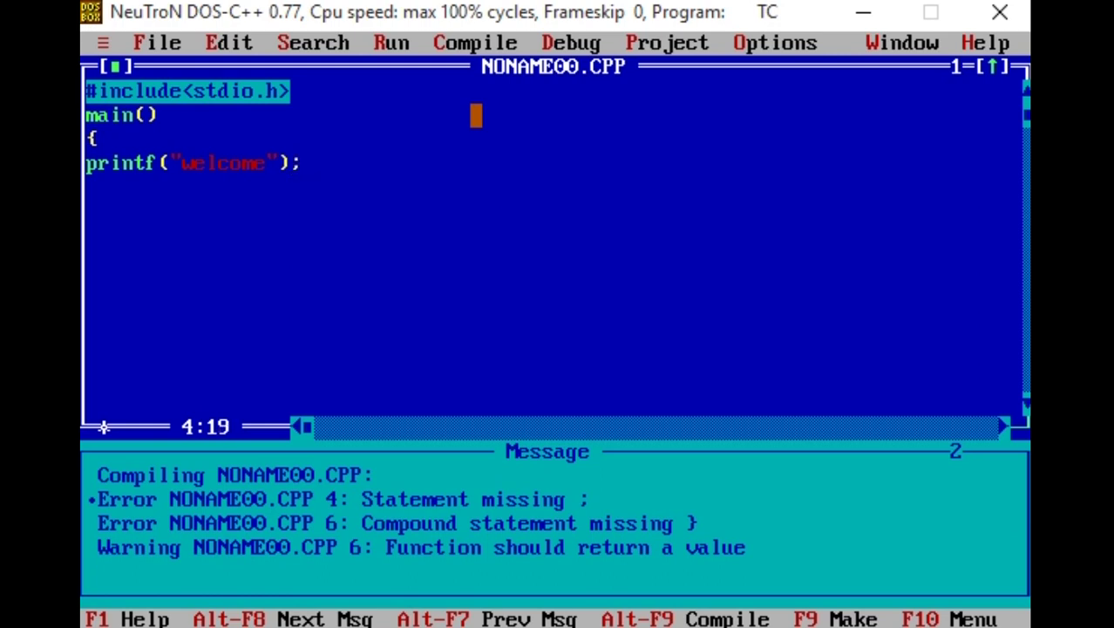
pyautogui.press('Return')
pyautogui.write('return')
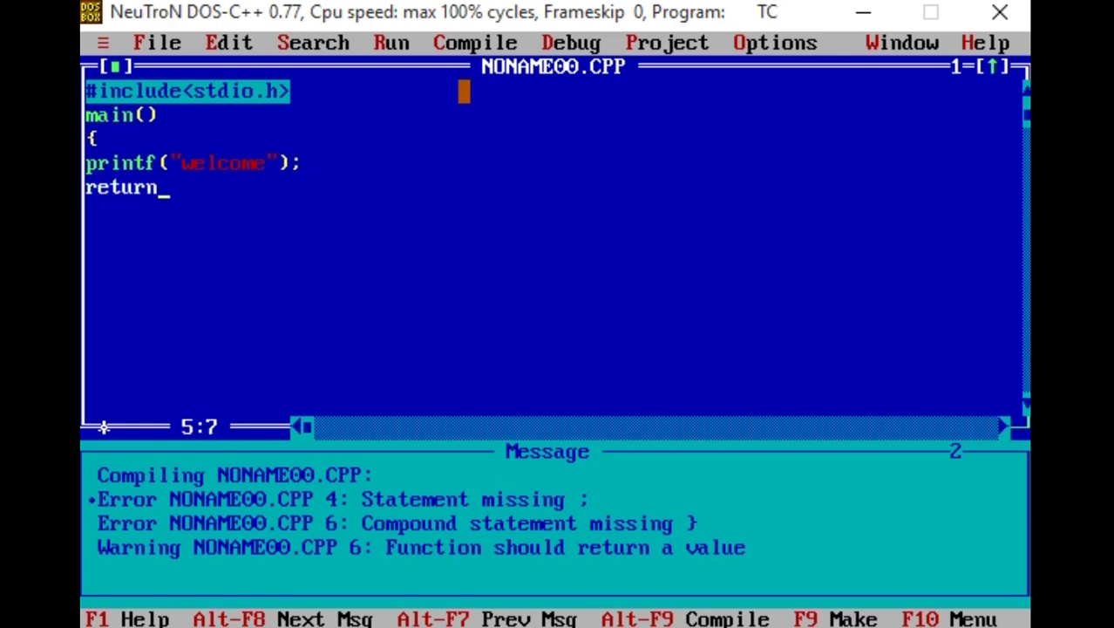
pyautogui.write(' o')
pyautogui.press('BackSpace')
pyautogui.write('0;')
pyautogui.press('Return')
pyautogui.write('}')
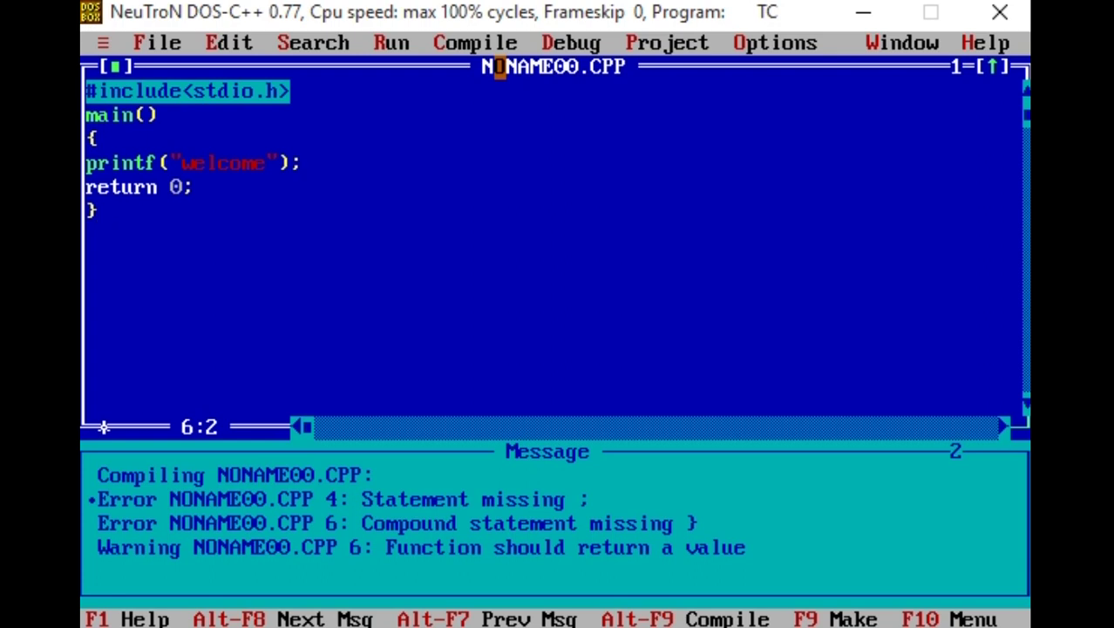
pyautogui.hotkey('alt', 'r')
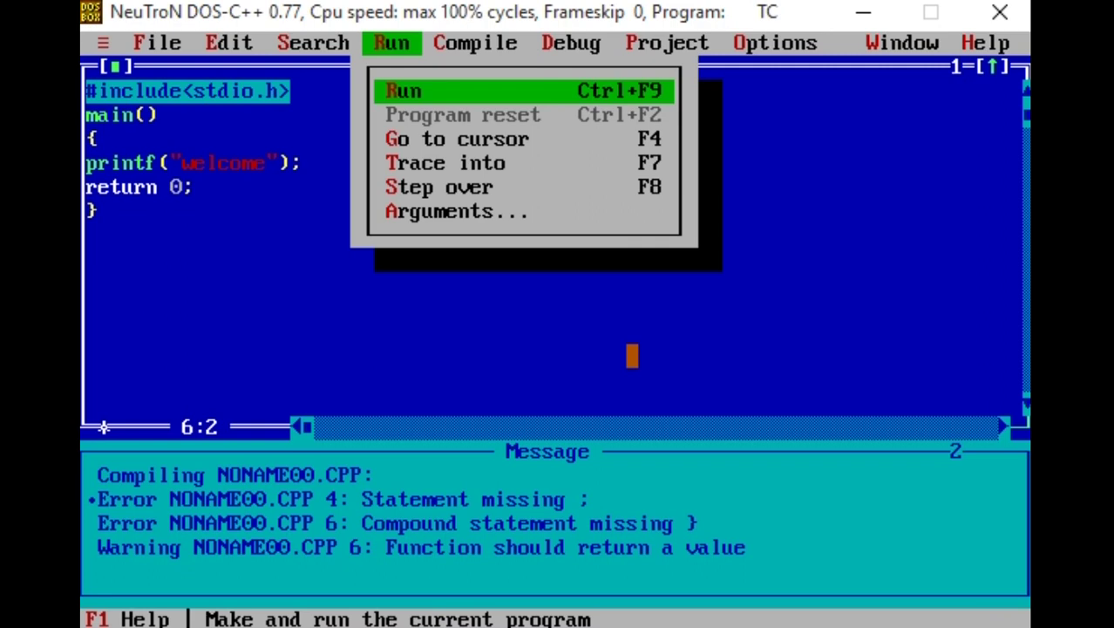
# - Run the program, view the output screen showing welcome, and return to the editor
pyautogui.press('Return')
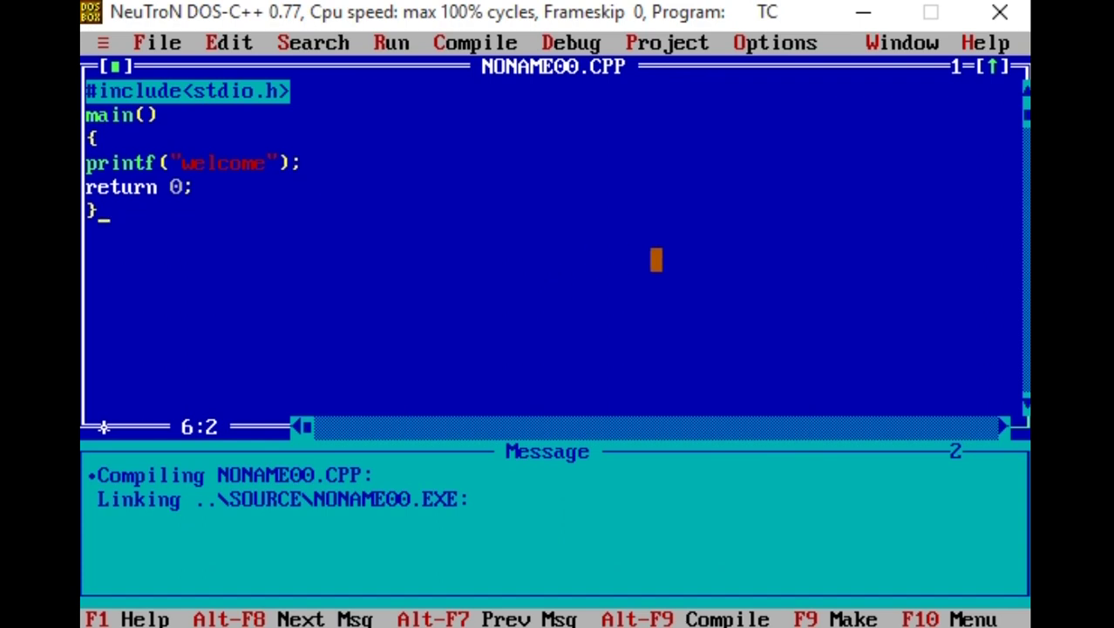
pyautogui.hotkey('alt', 'F5')
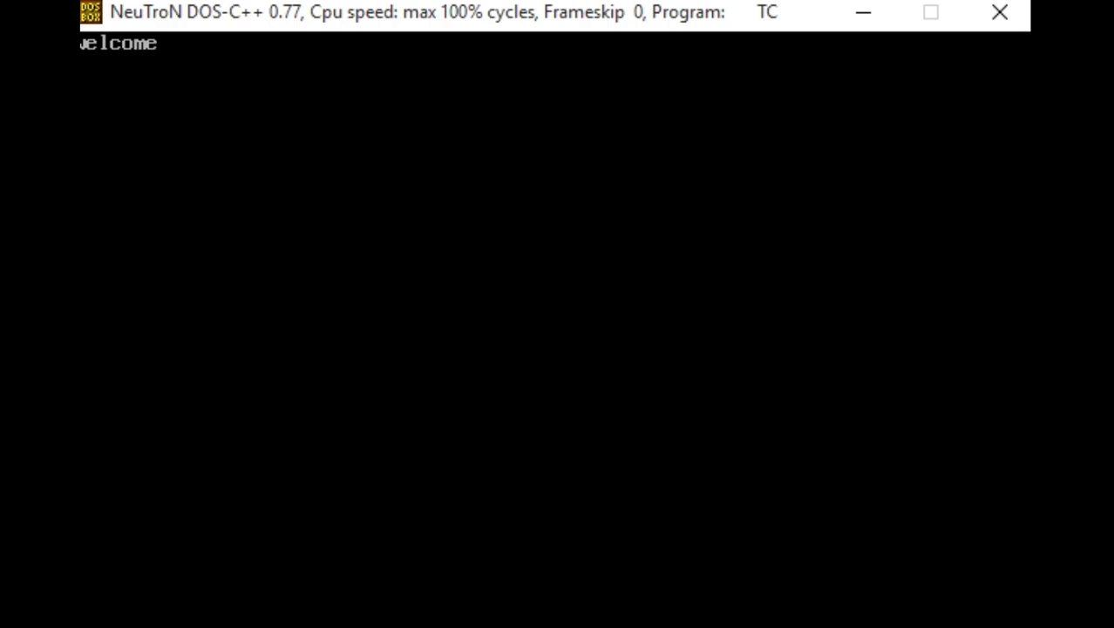
pyautogui.press('Return')
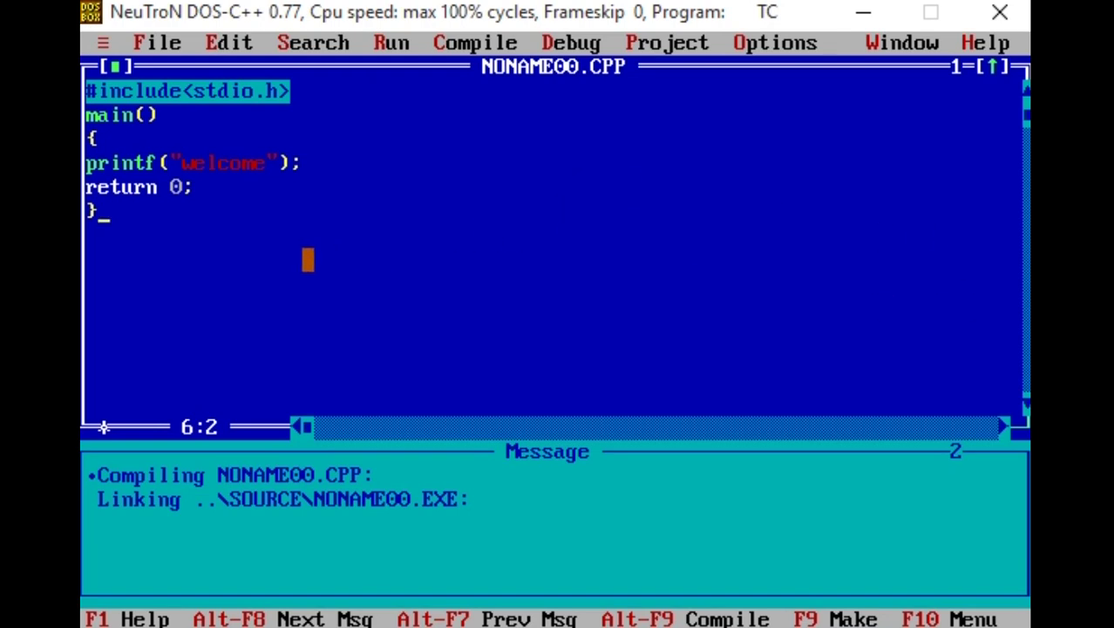
# - Save the program as try.c, replacing the default NONAME00.CPP name
pyautogui.click(146, 42)
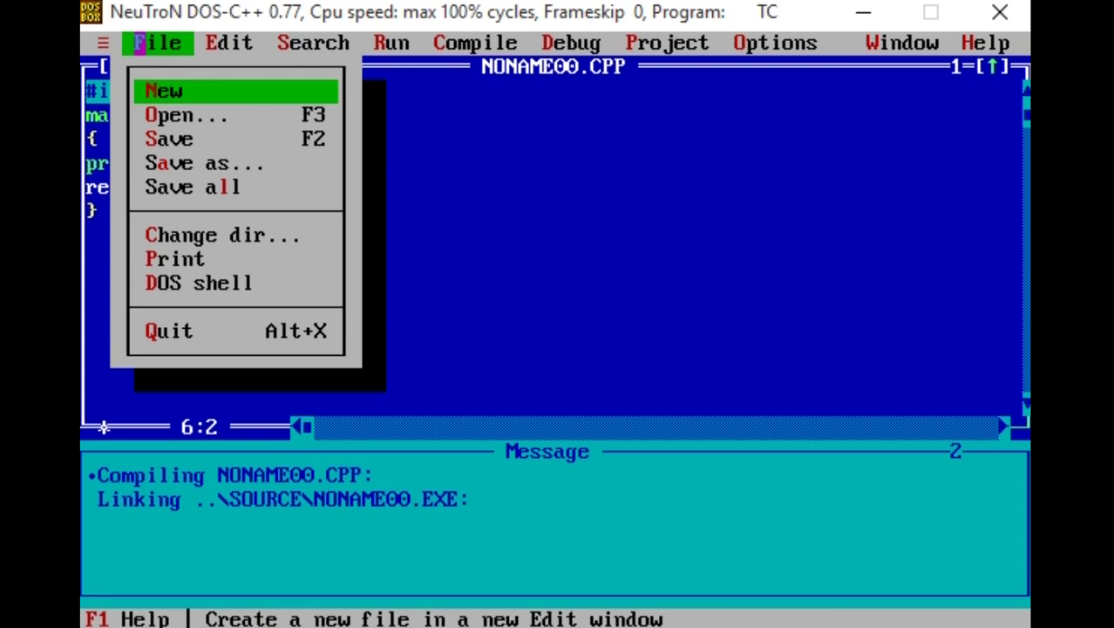
pyautogui.click(188, 139)
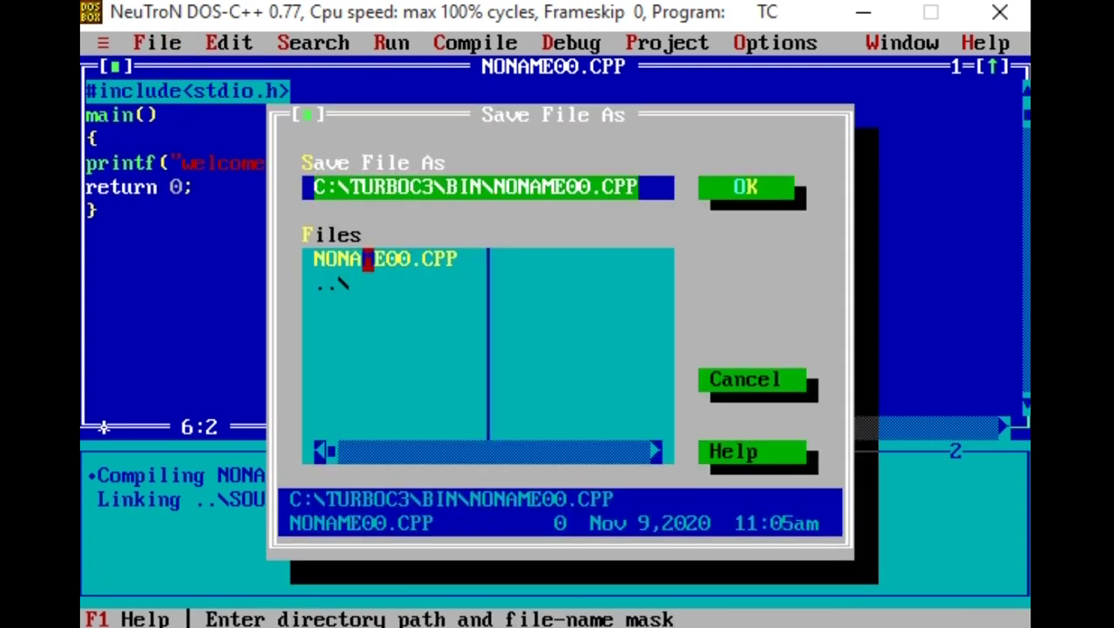
pyautogui.press('BackSpace')
pyautogui.press('BackSpace')
pyautogui.press('BackSpace')
pyautogui.press('BackSpace')
pyautogui.press('BackSpace')
pyautogui.press('BackSpace')
pyautogui.press('BackSpace')
pyautogui.press('BackSpace')
pyautogui.press('BackSpace')
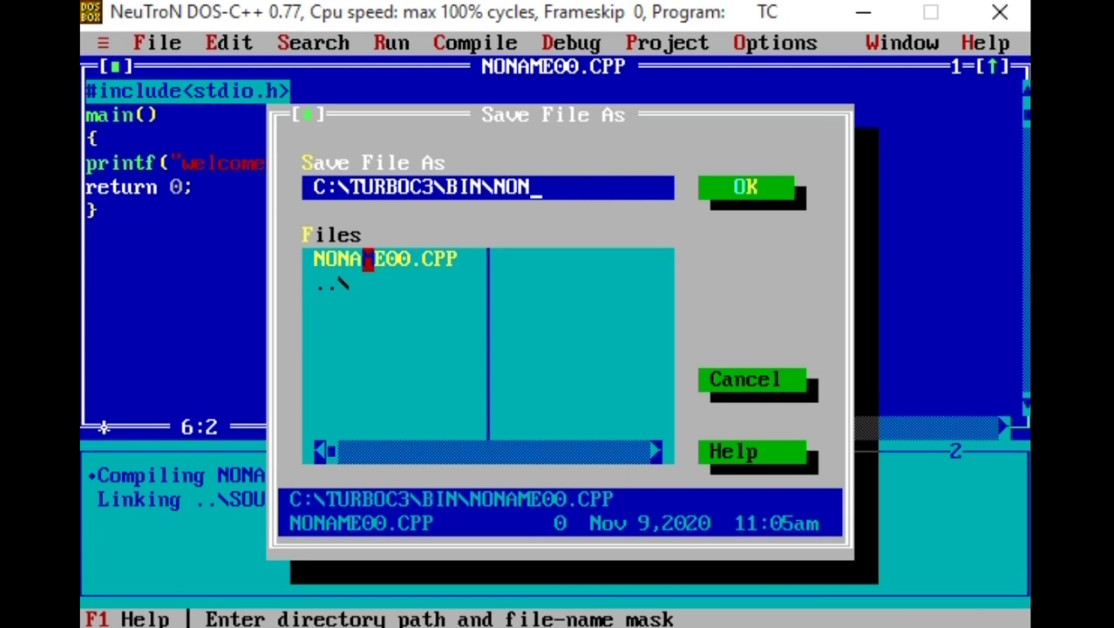
pyautogui.press('BackSpace')
pyautogui.press('BackSpace')
pyautogui.press('BackSpace')
pyautogui.write('try')
pyautogui.write('.c')
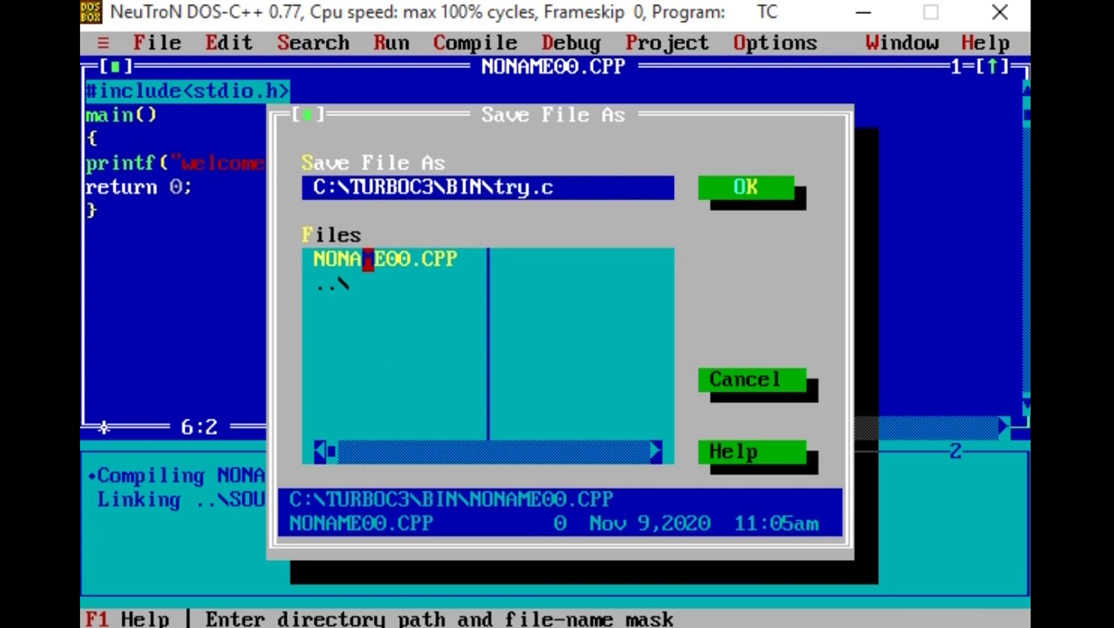
pyautogui.press('Return')
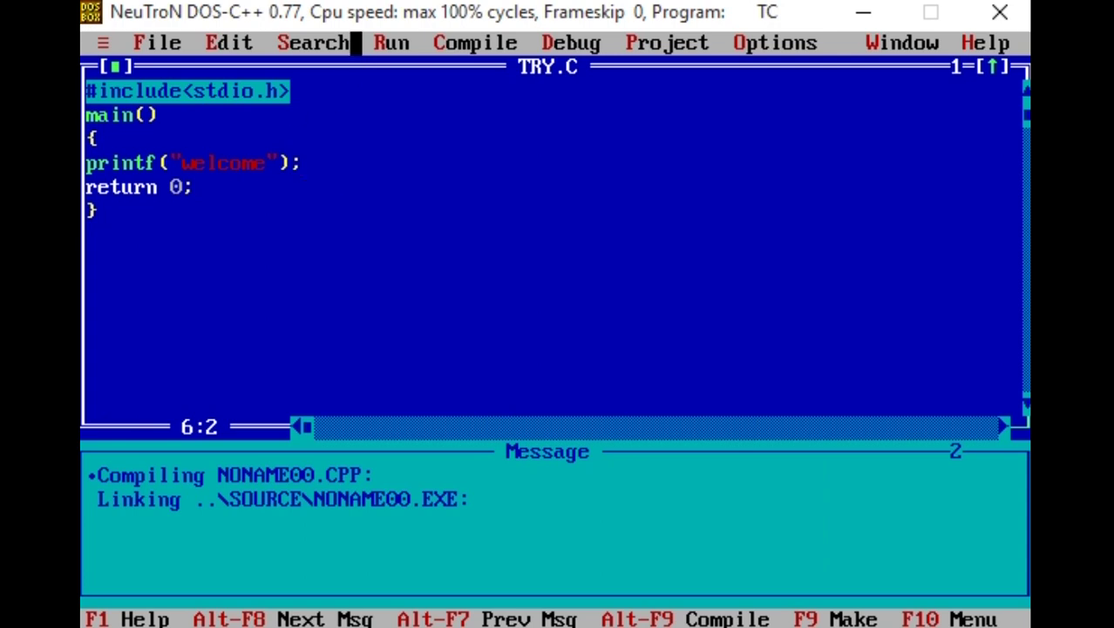
pyautogui.click(163, 43)
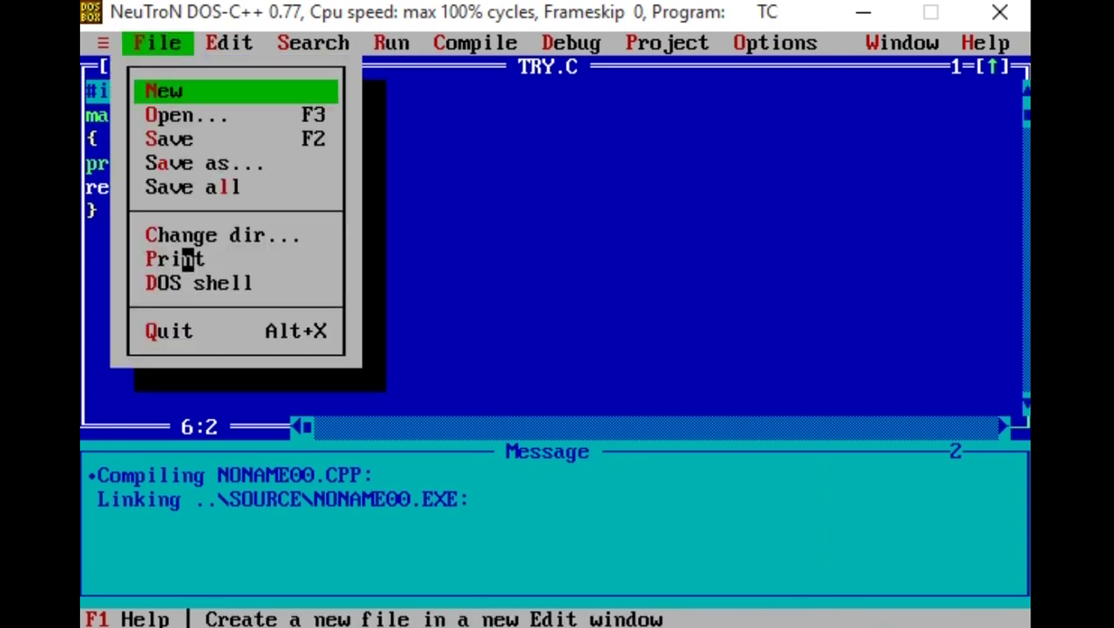
# - From a DOS shell, run dir/w and dir try.* to confirm TRY.C exists
pyautogui.click(210, 282)
pyautogui.click(210, 283)
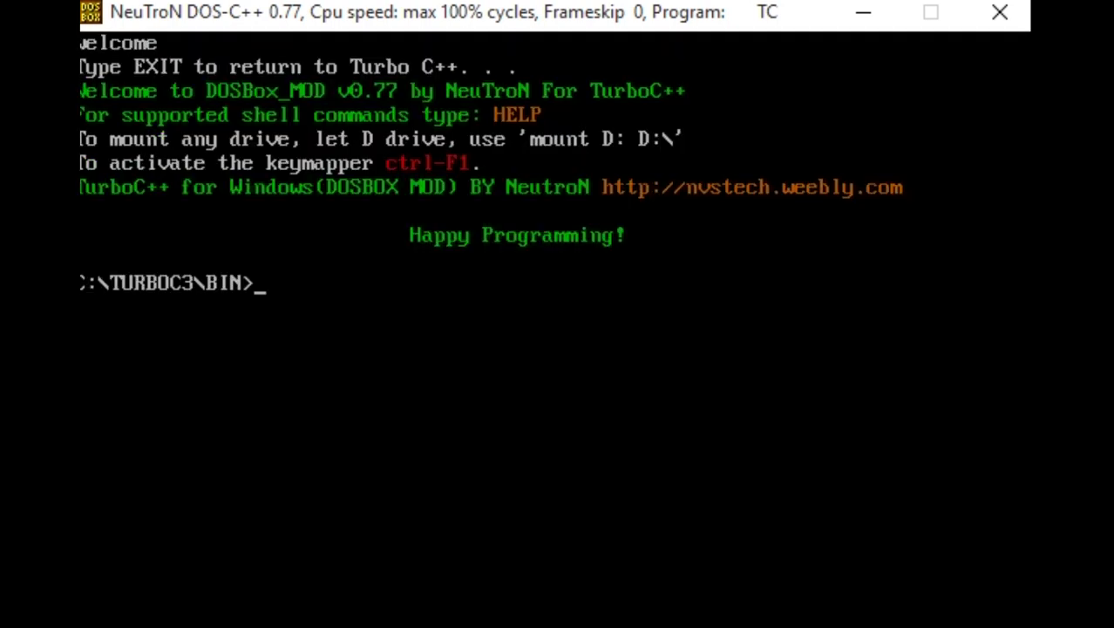
pyautogui.write('dir/w')
pyautogui.press('Return')
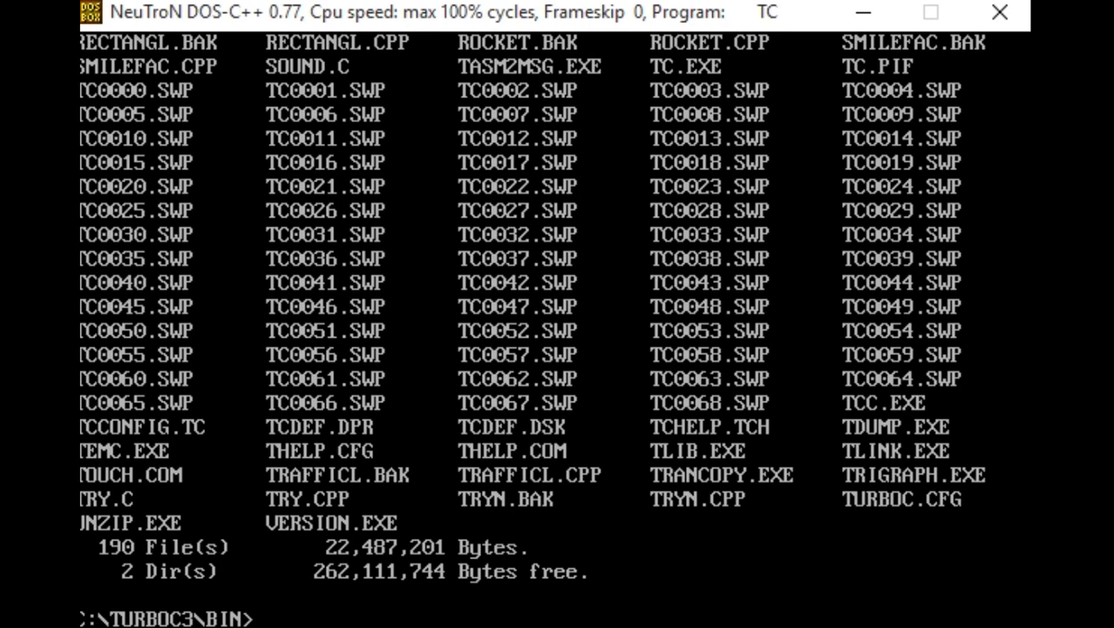
pyautogui.write('dir try.')
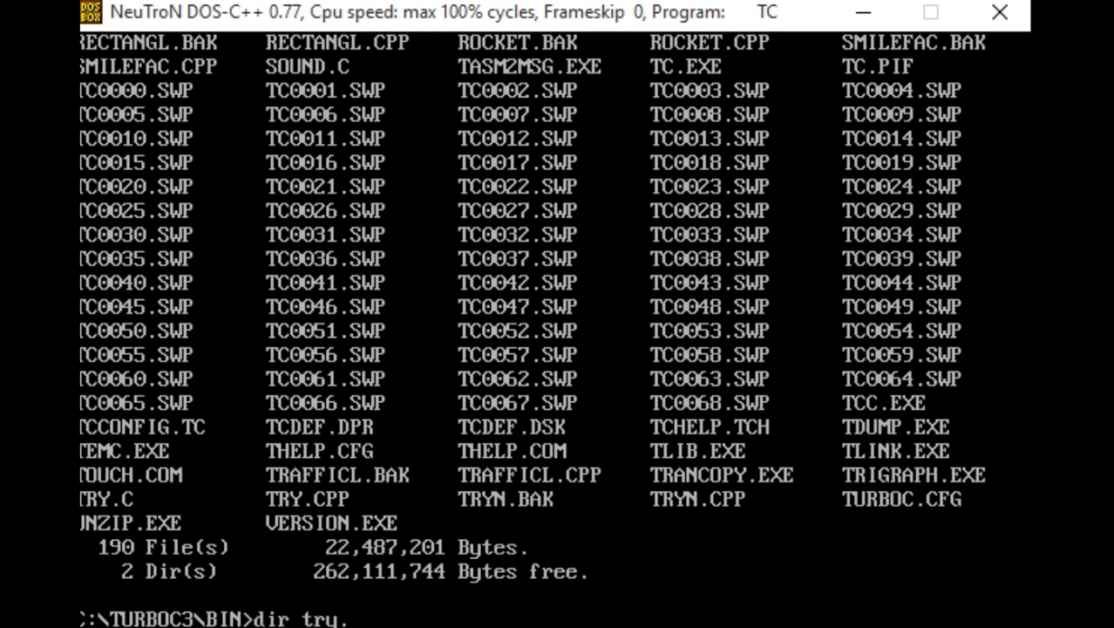
pyautogui.write('*')
pyautogui.press('Return')
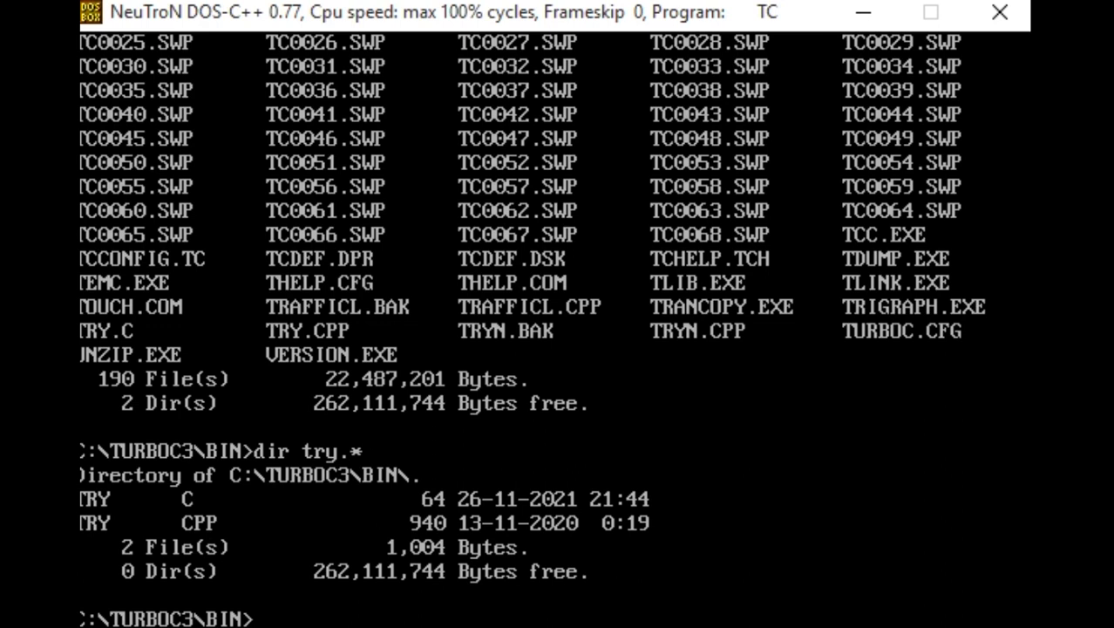
# - Type exit to leave the DOS shell and return to the TRY.C editor
pyautogui.write('exir')
pyautogui.press('BackSpace')
pyautogui.write('t')
pyautogui.press('Return')
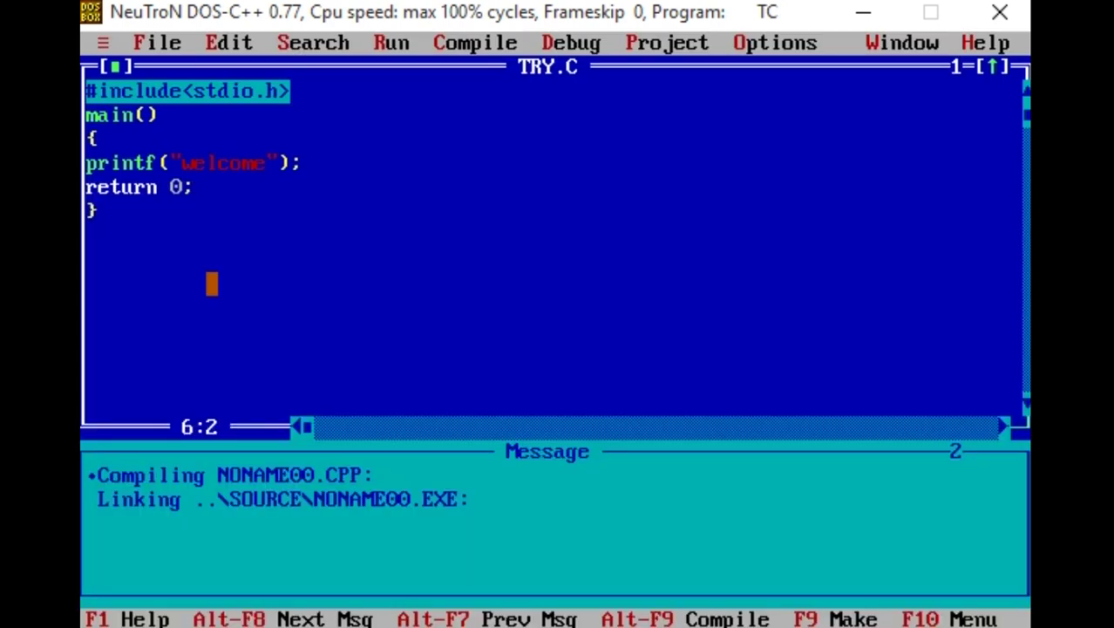